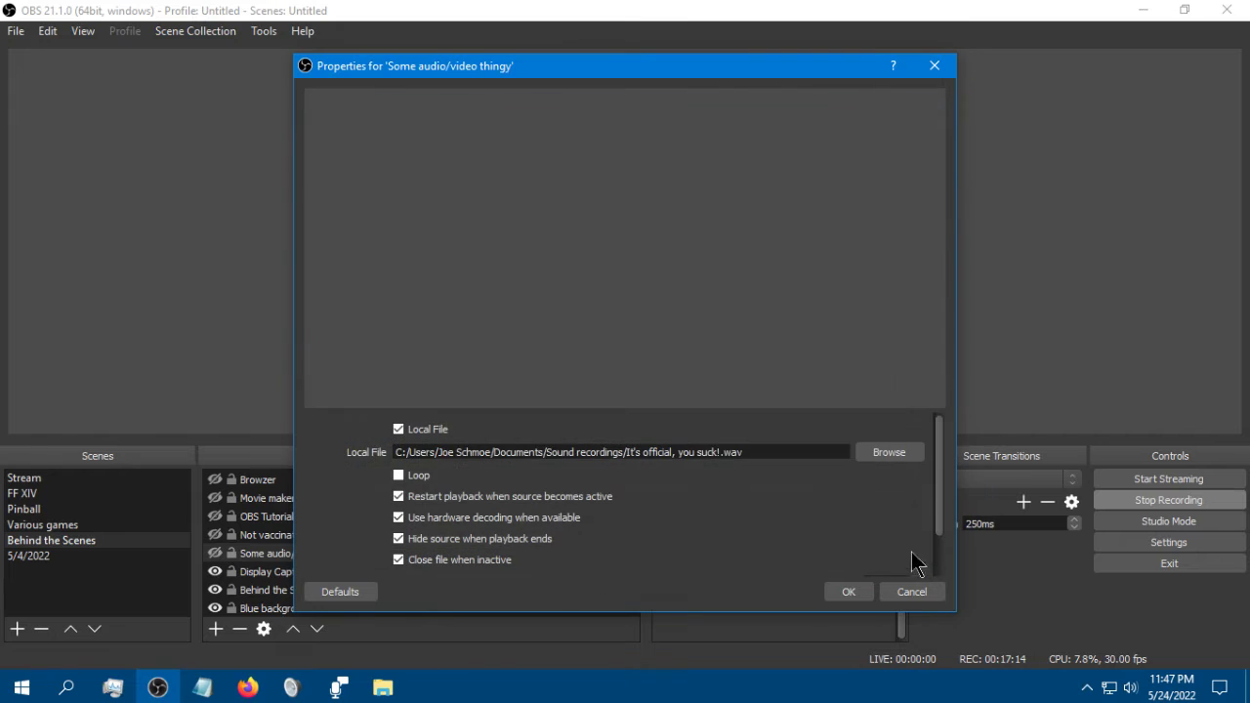
Step: Close the source properties without saving and show the Browzer source with the Myinstants soundboard page in full screen
left_click(913, 591)
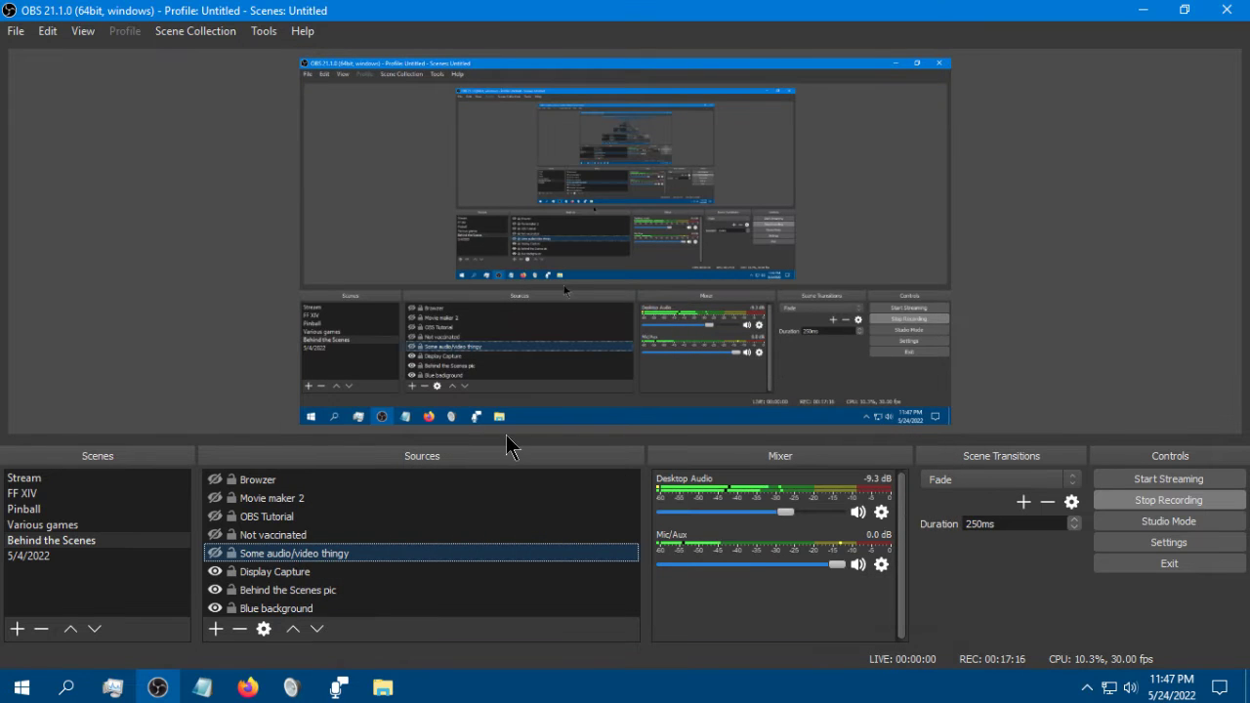
left_click(235, 480)
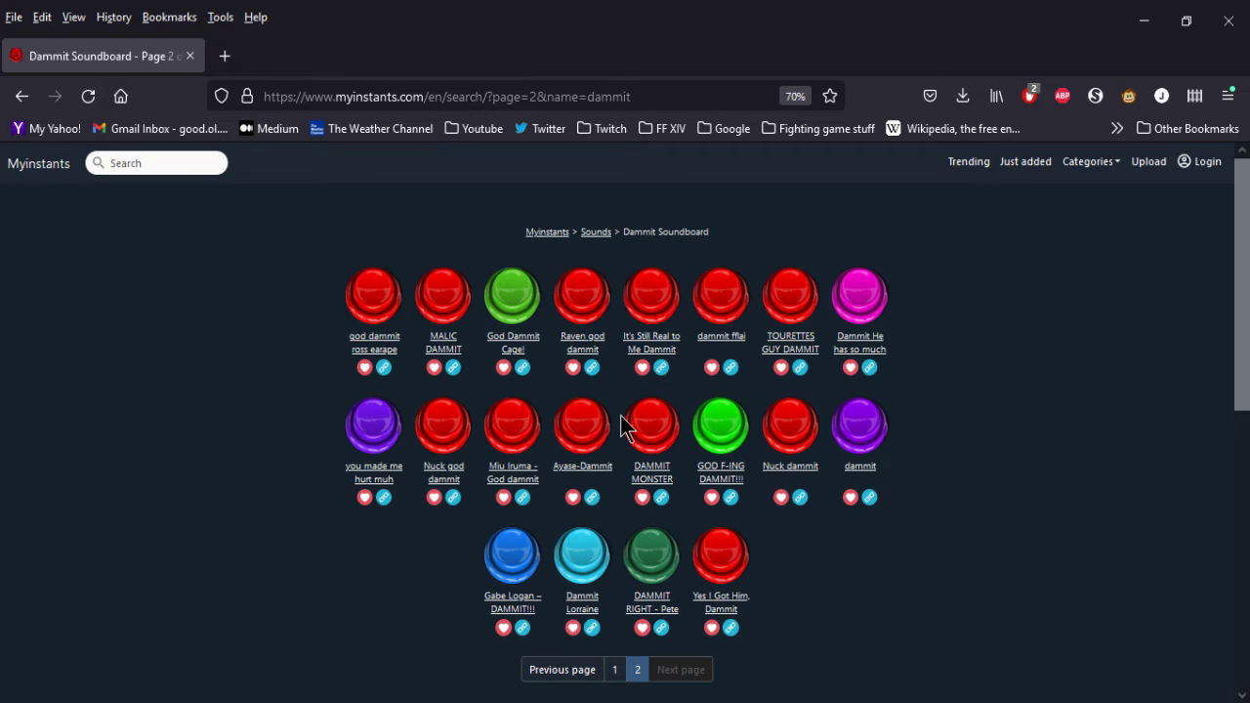
key("F11")
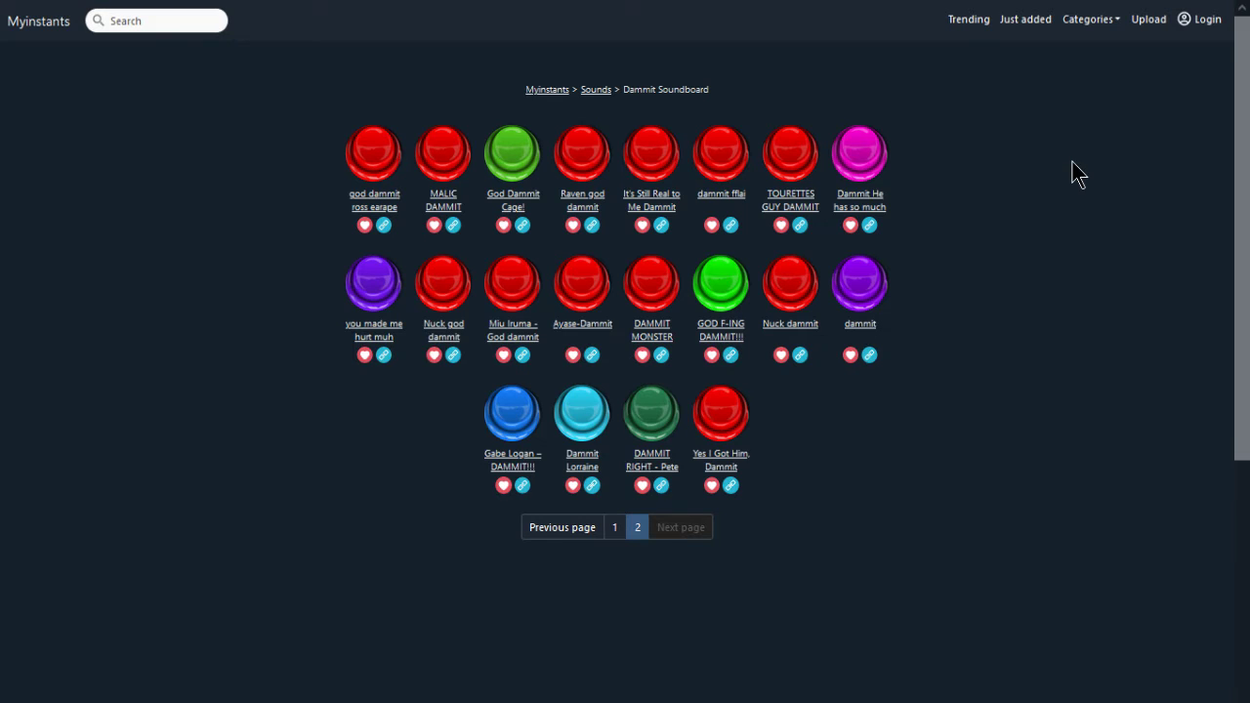
Step: Try to sign in to Myinstants through Google, and go back to the site's sign-in page
left_click(1207, 22)
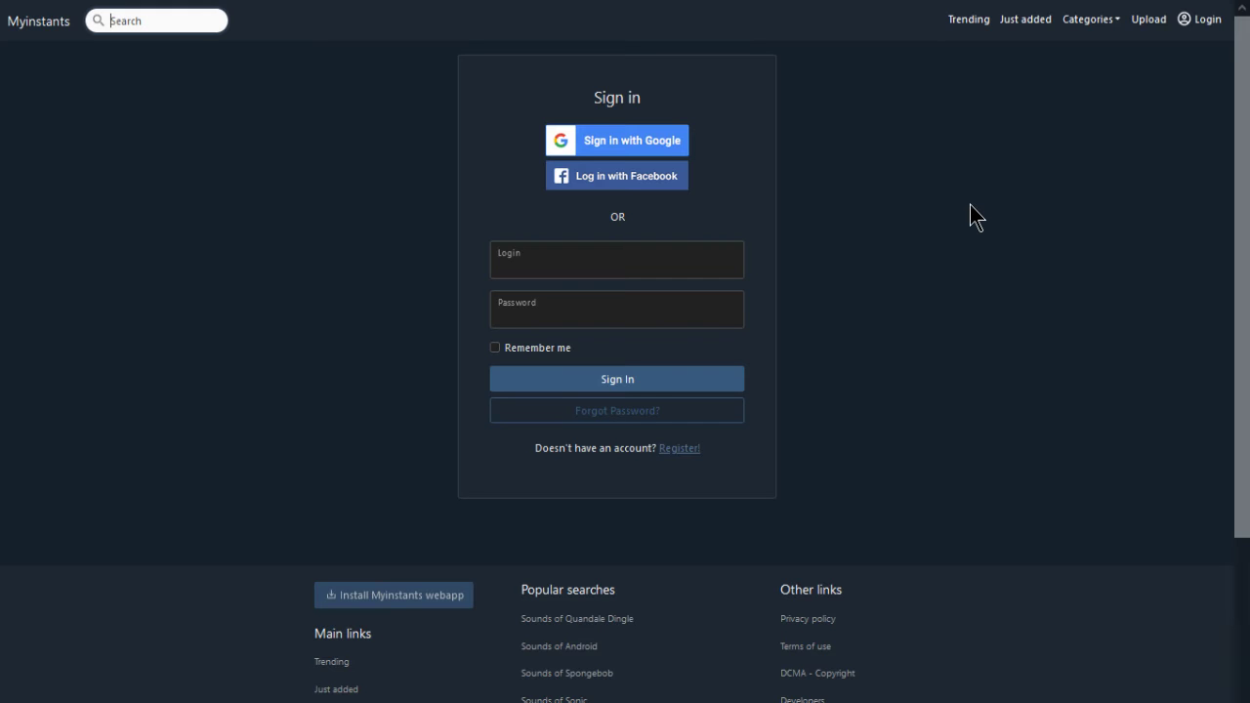
left_click(606, 145)
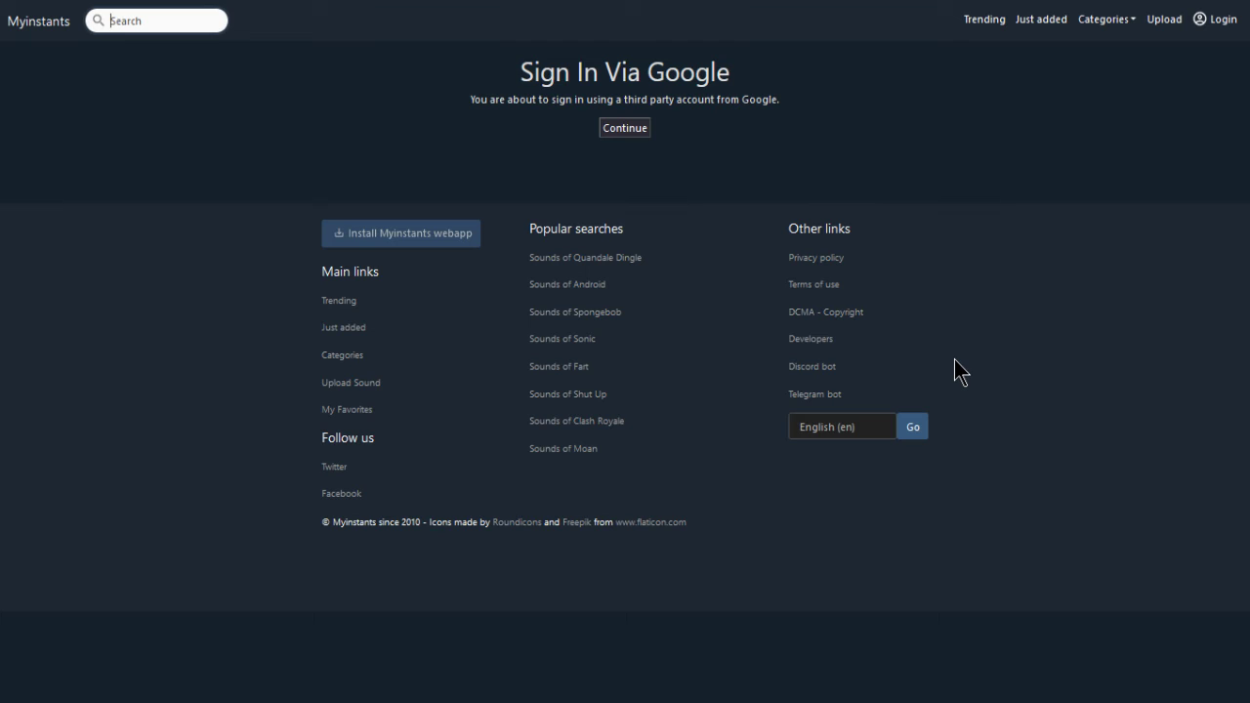
left_click(630, 136)
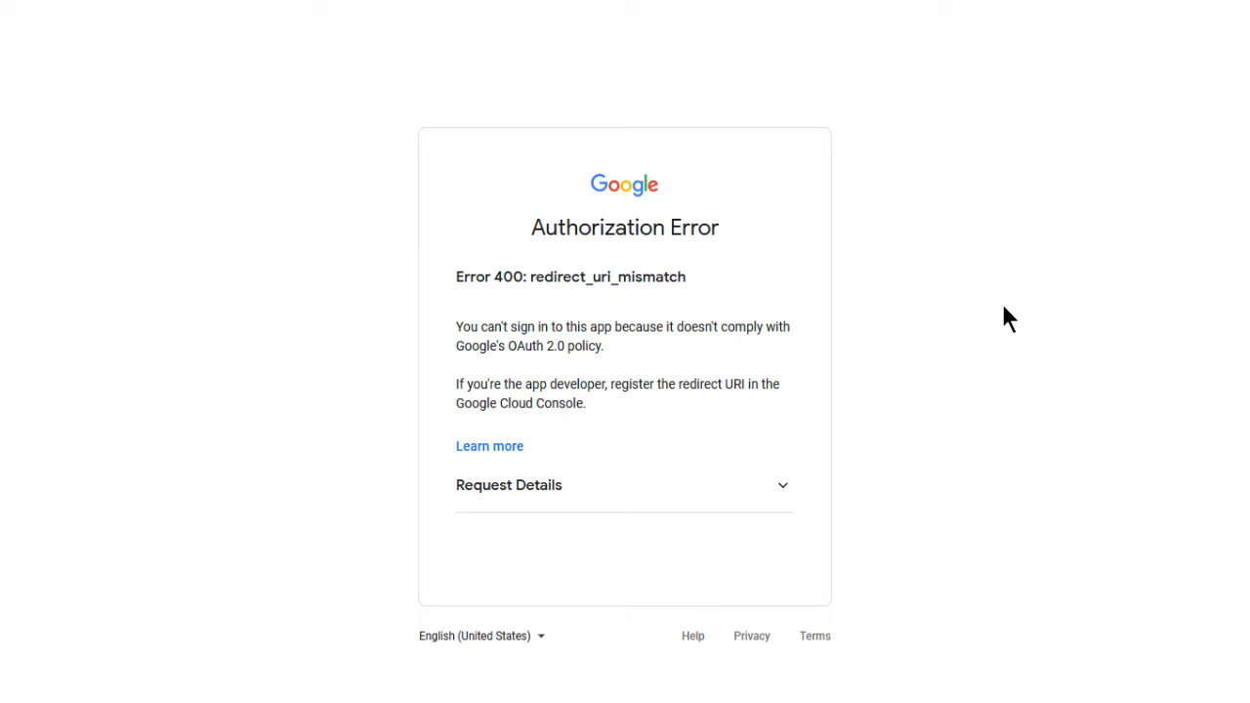
key("alt+Left")
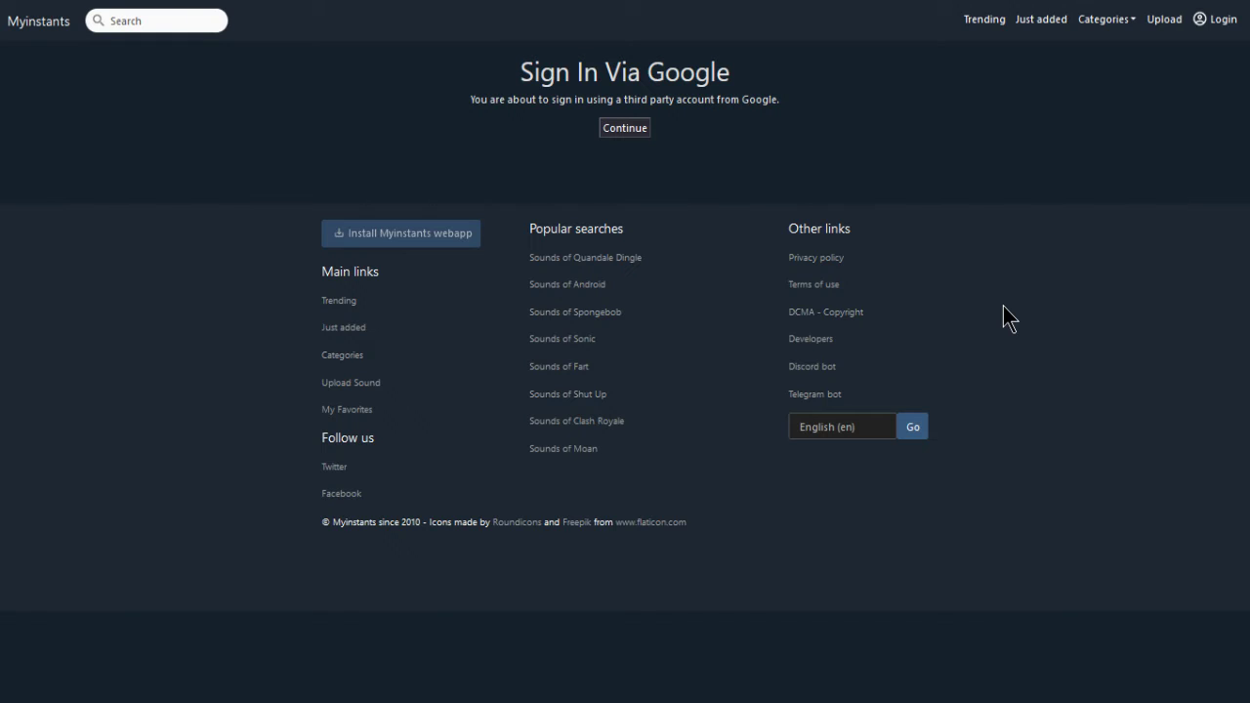
key("alt+Left")
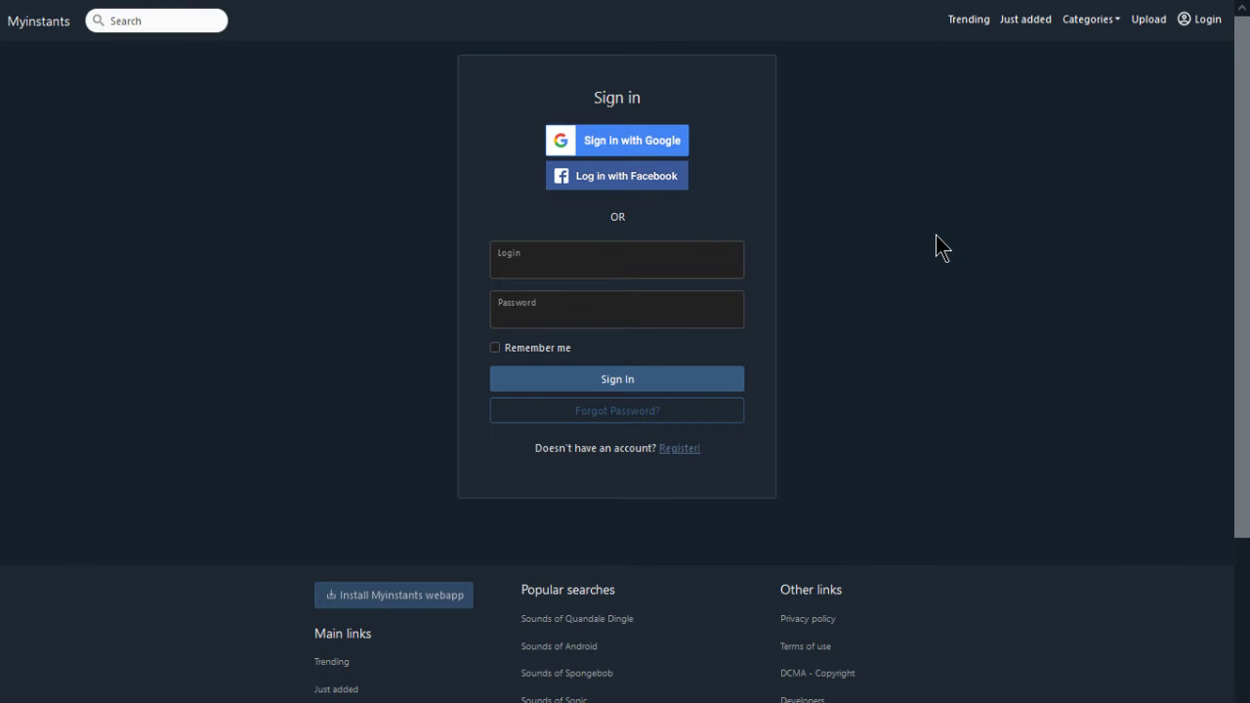
Step: View the trending sounds on Myinstants, and return to OBS with the Browzer source hidden
left_click(967, 22)
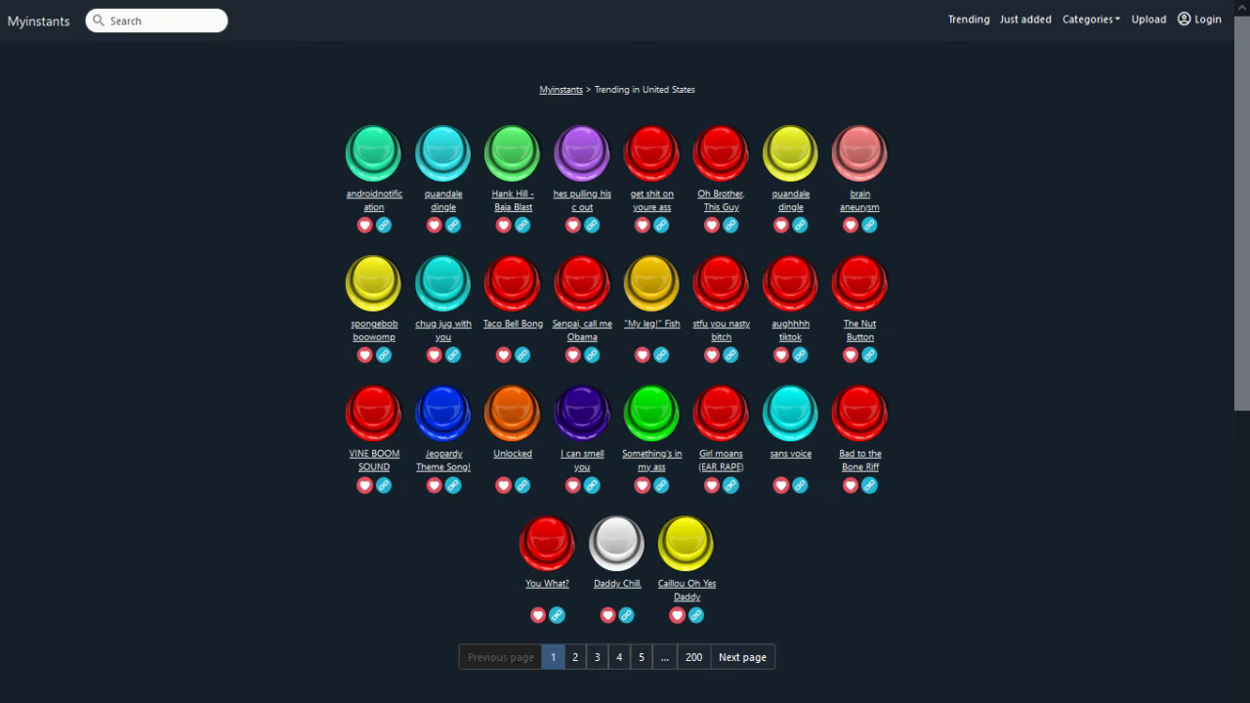
left_click(215, 479)
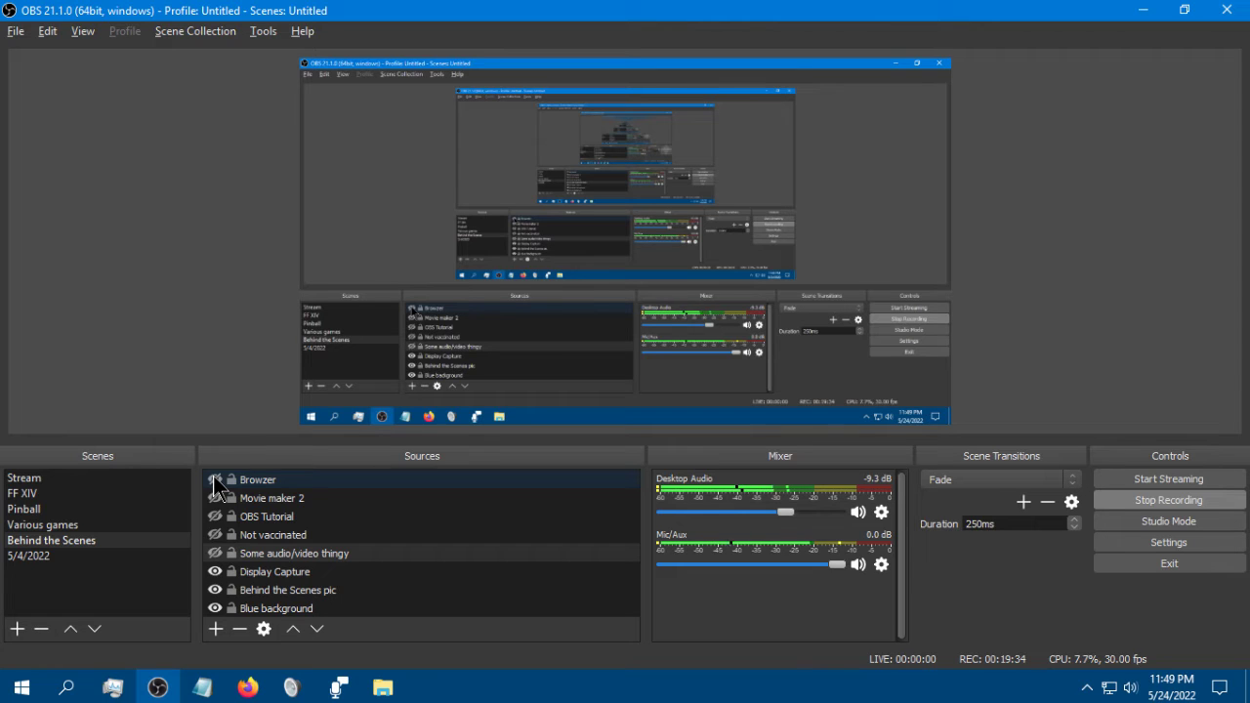
left_click(265, 574)
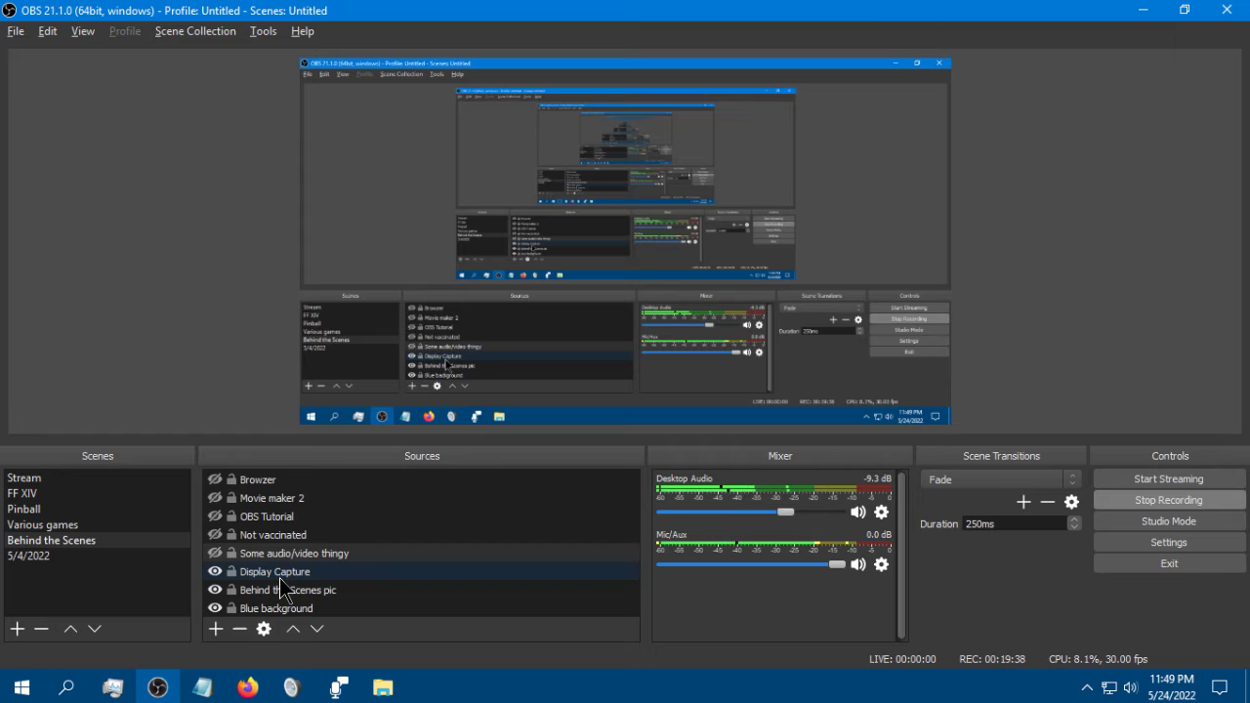
left_click(281, 557)
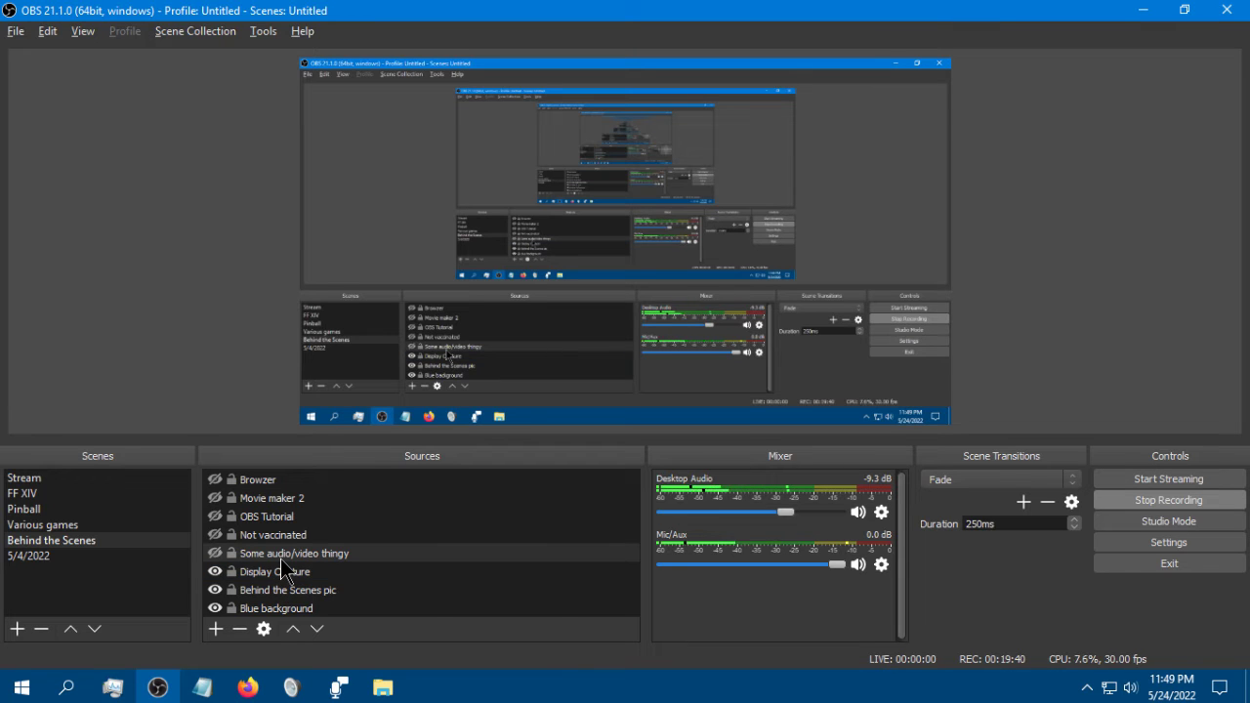
left_click(281, 539)
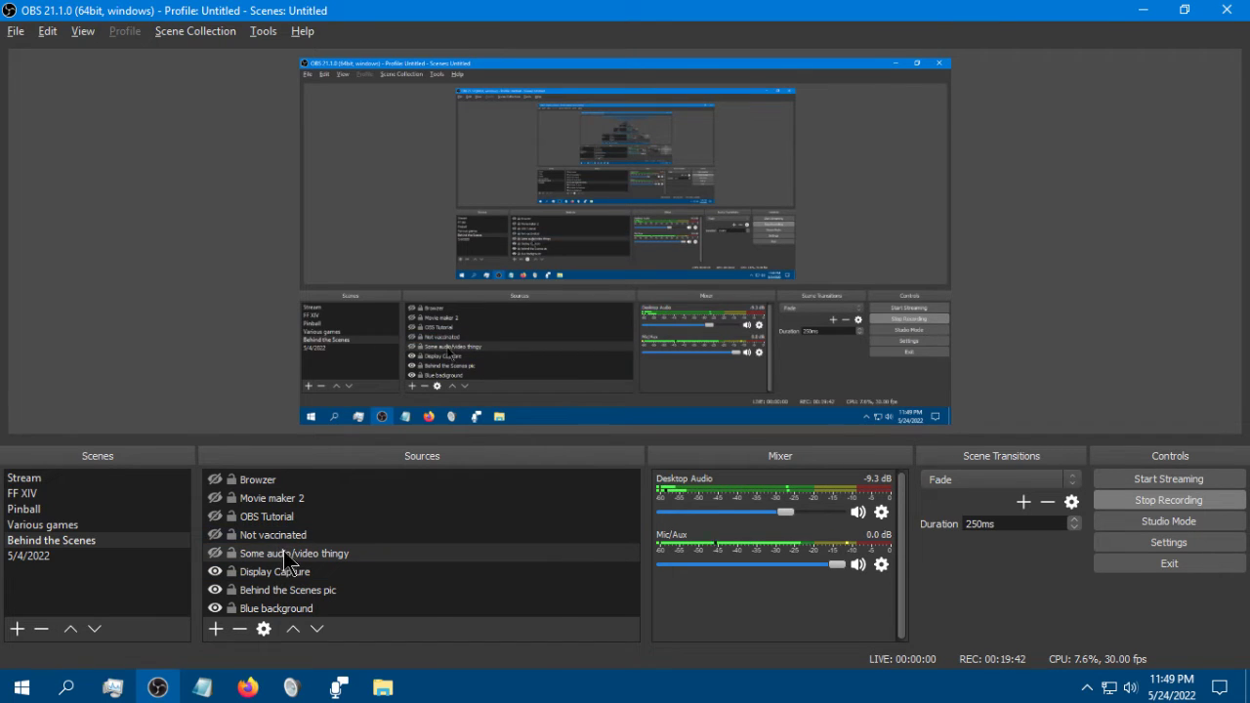
left_click(284, 574)
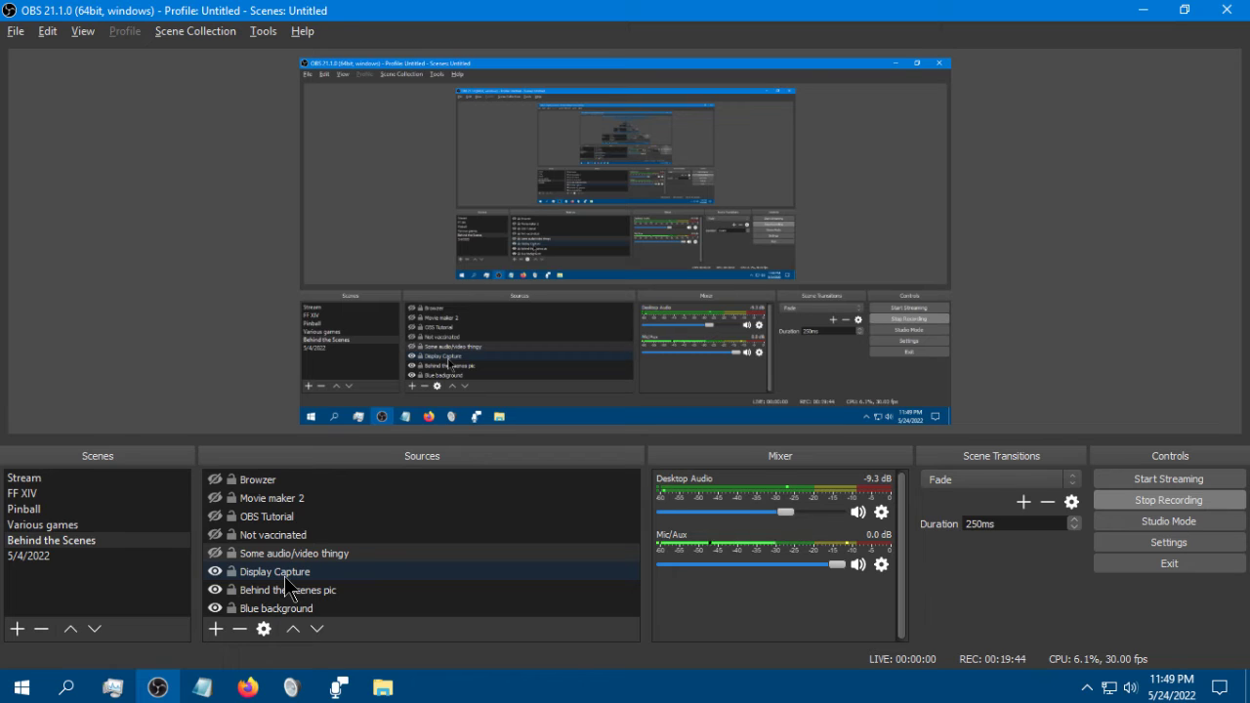
left_click(340, 556)
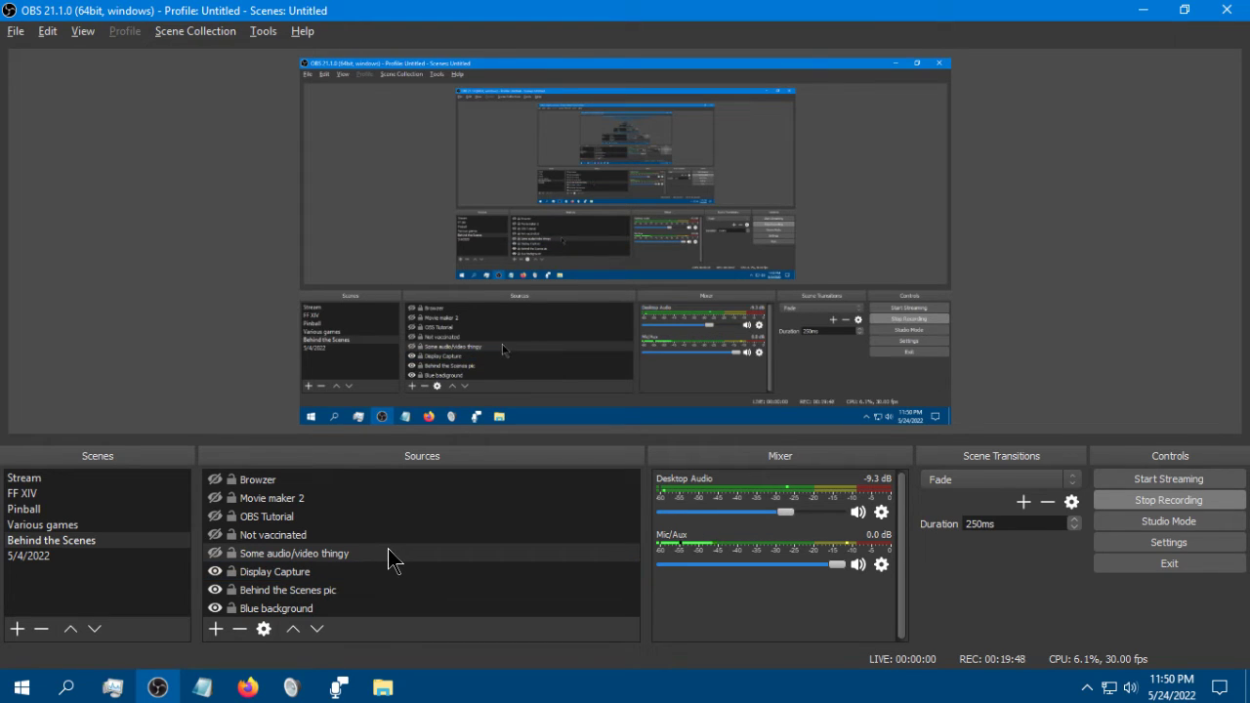
left_click(293, 536)
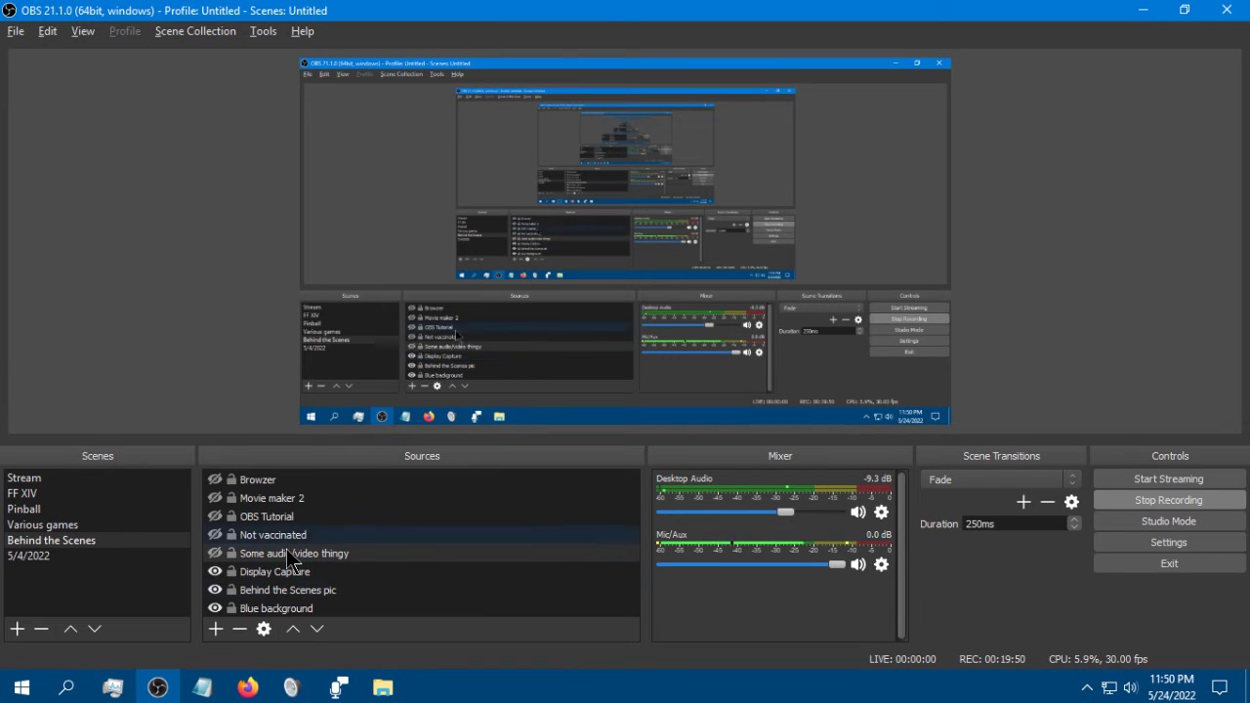
left_click(281, 554)
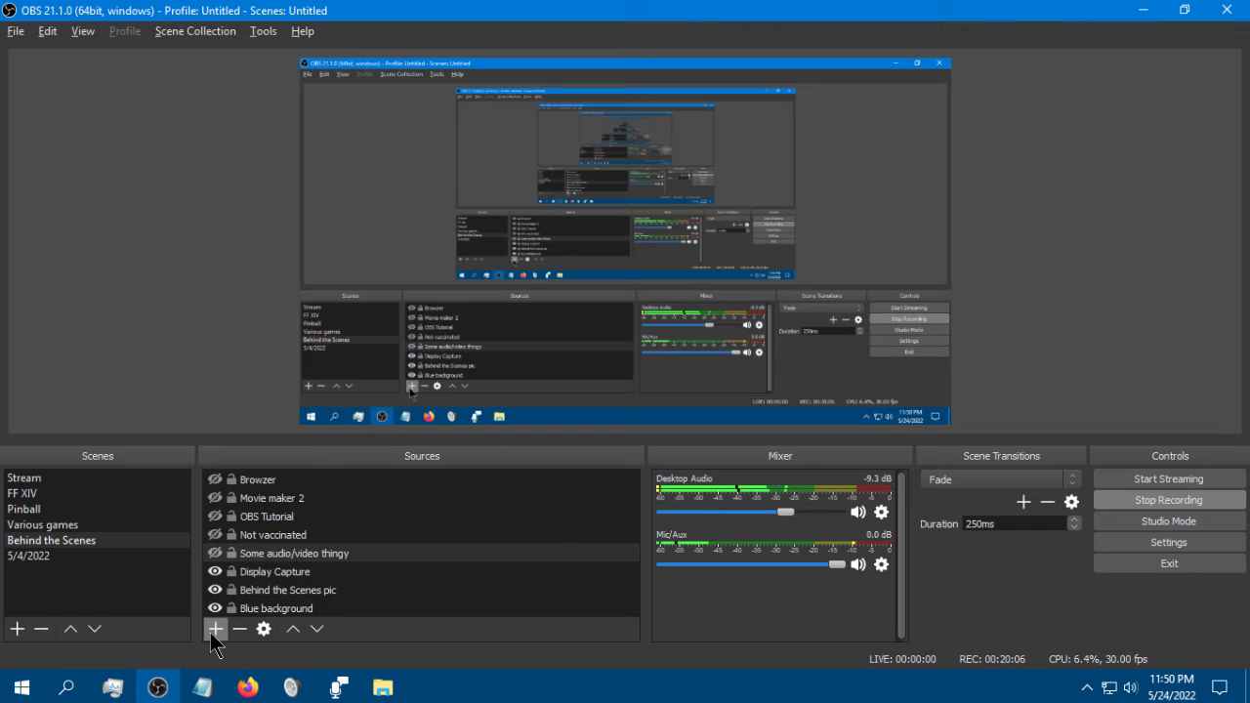
left_click(215, 629)
left_click(279, 519)
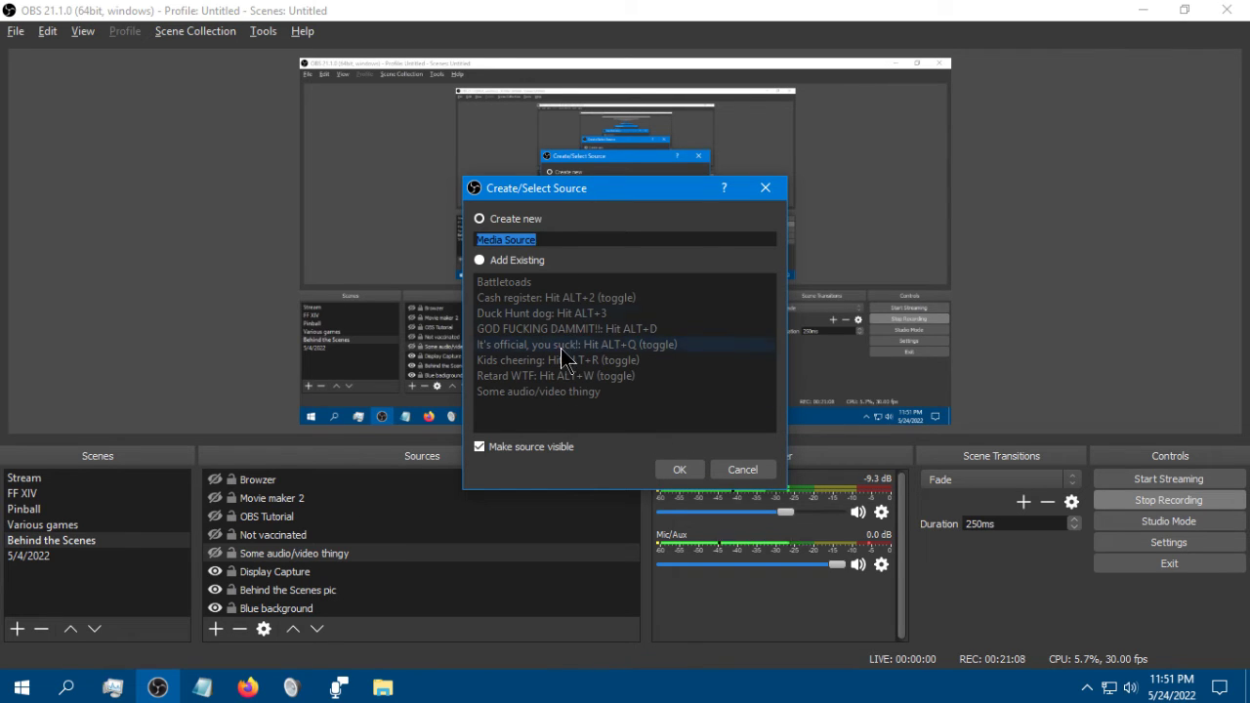
left_click(745, 471)
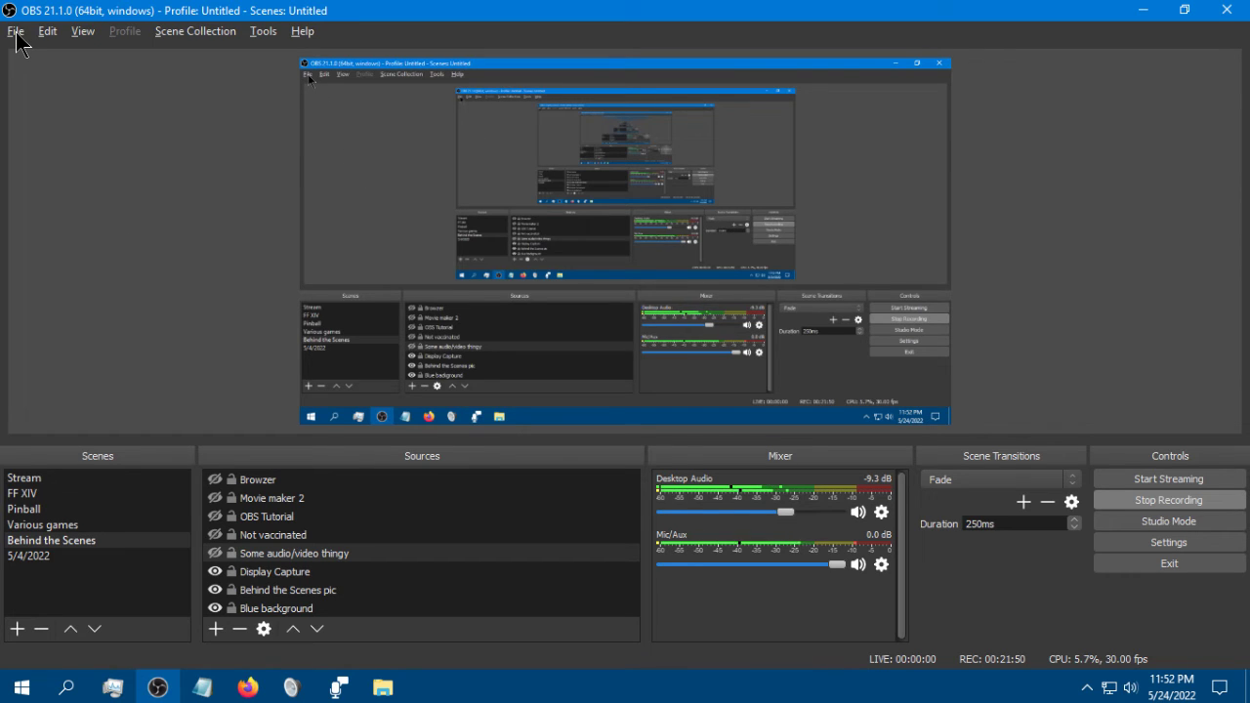
left_click(172, 40)
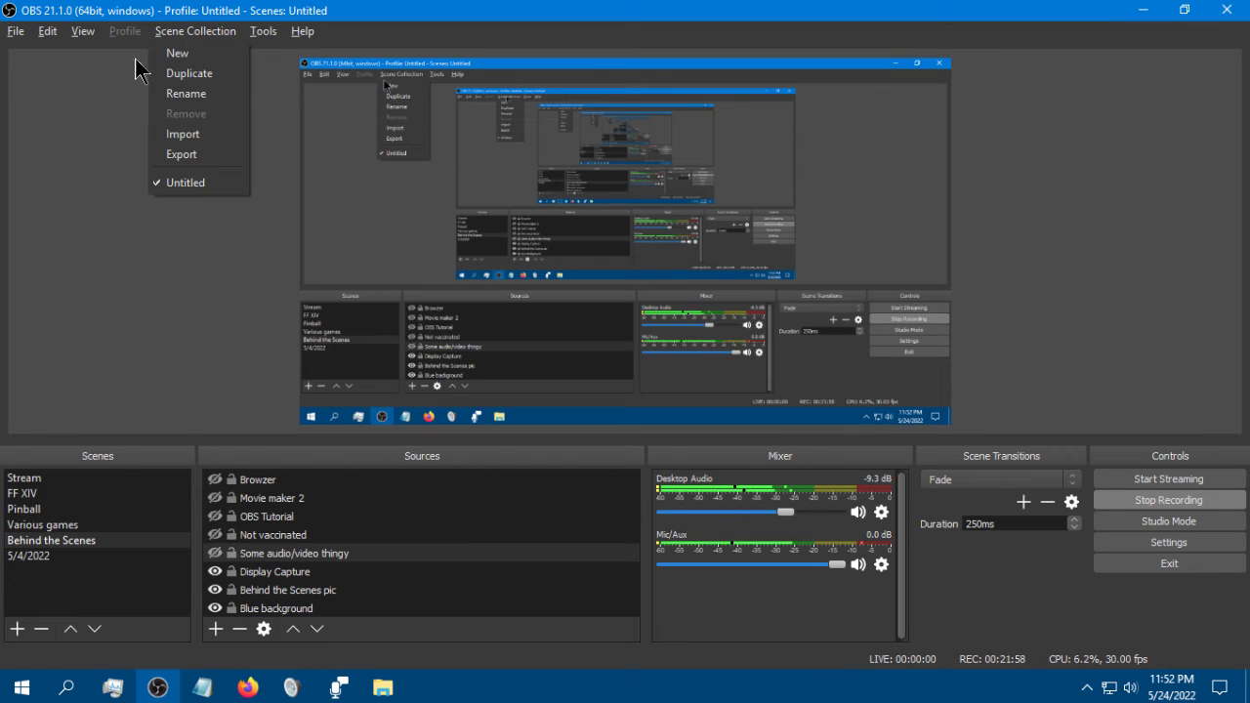
left_click(88, 116)
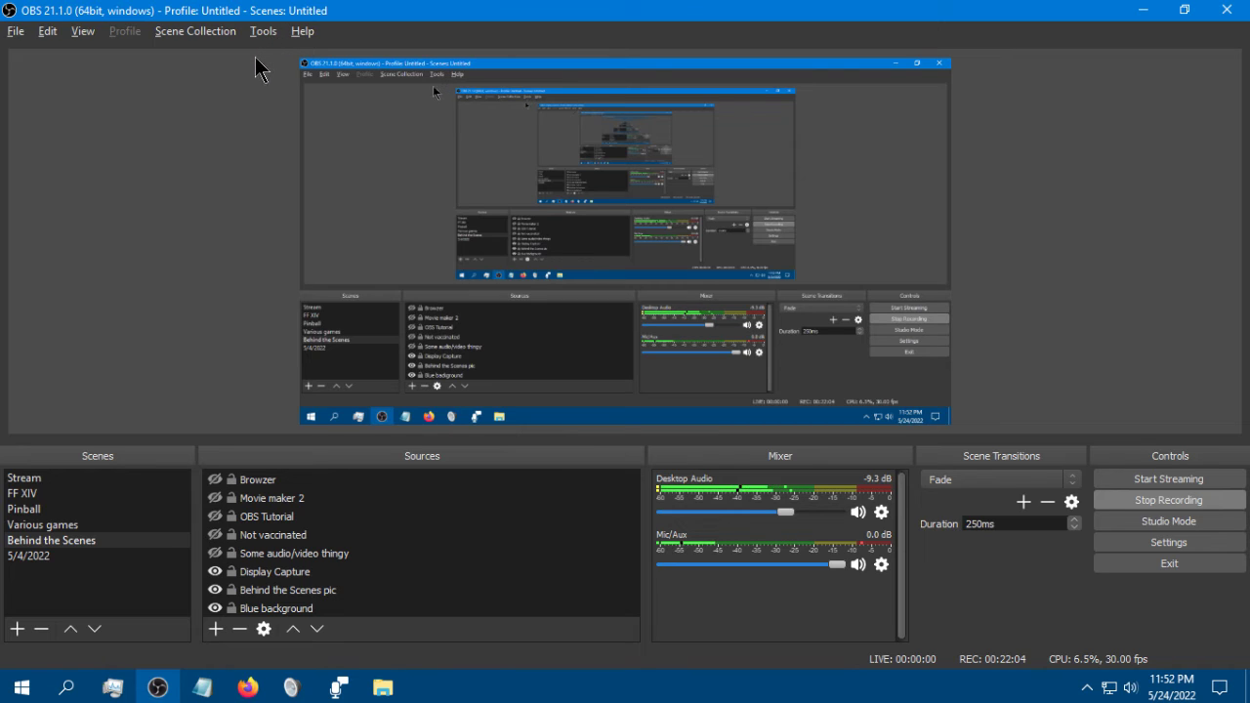
left_click(47, 37)
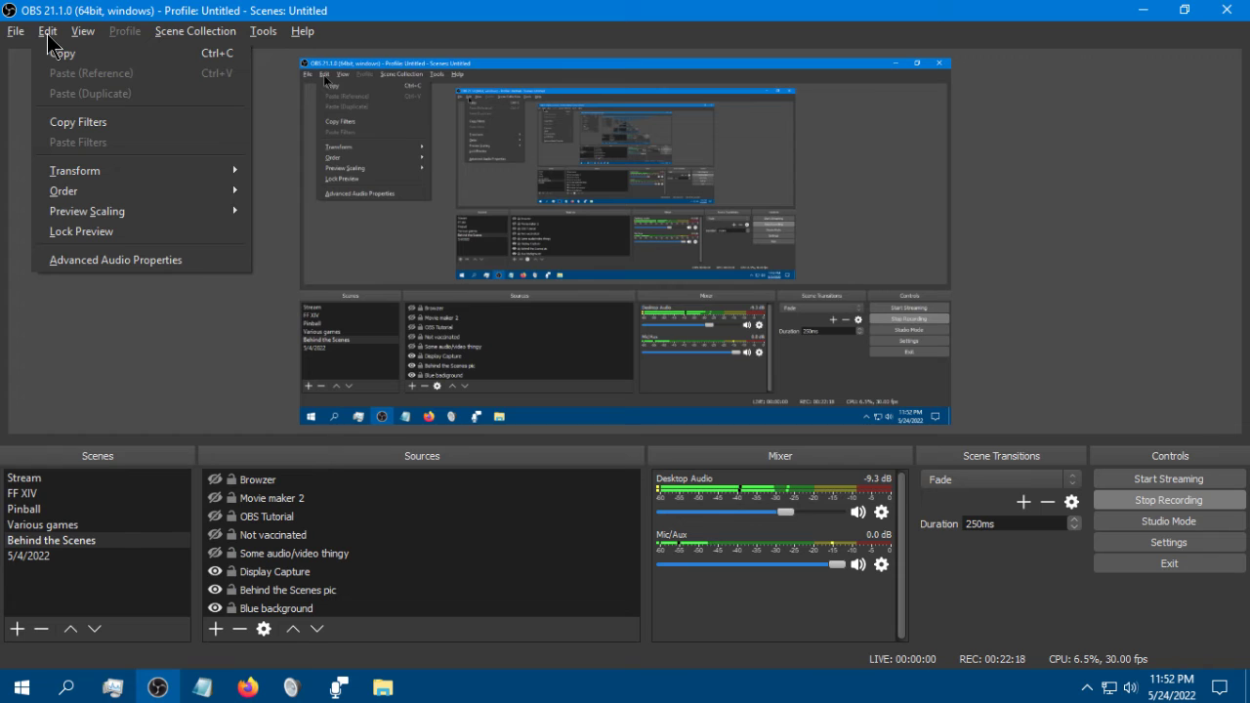
mouse_move(298, 42)
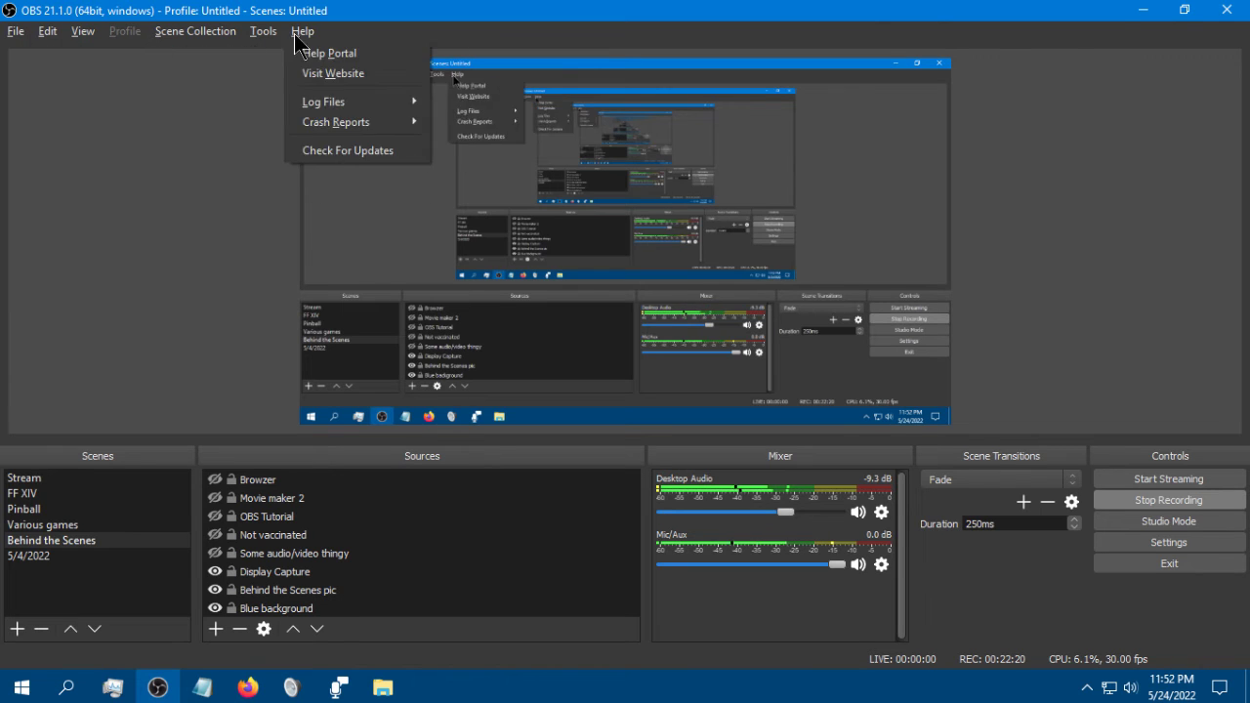
left_click(140, 291)
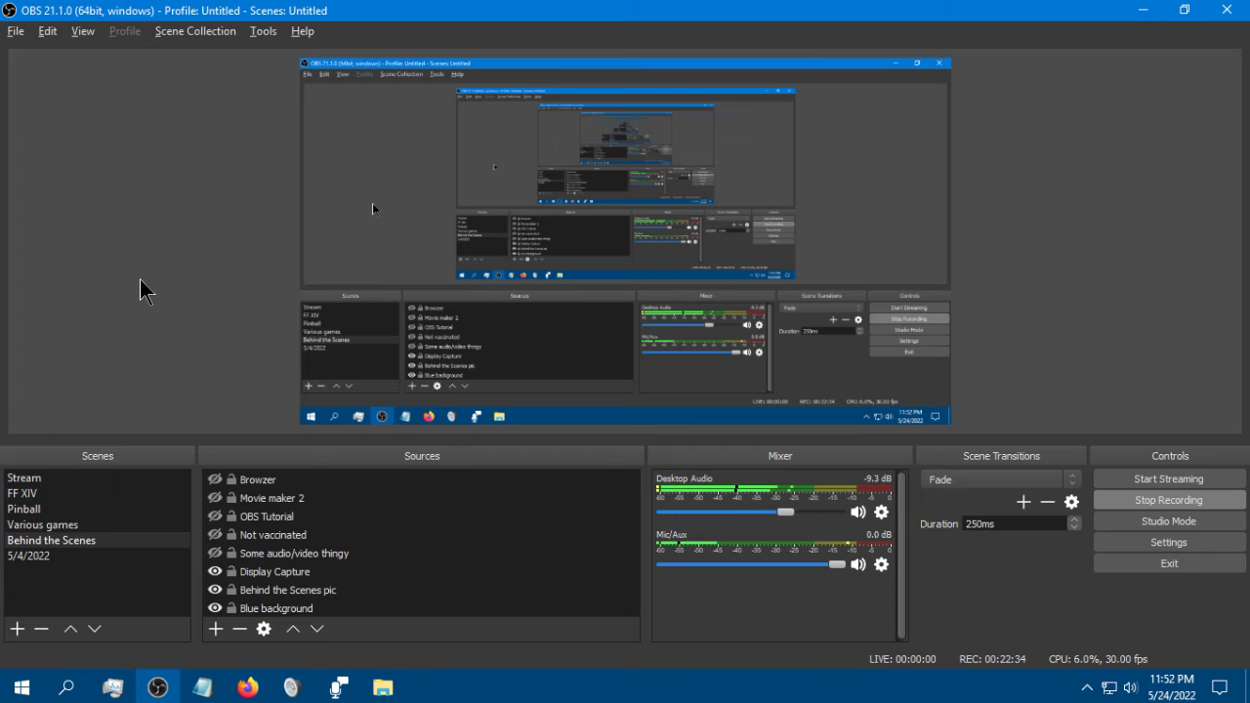
Step: Set the local file of 'Some audio/video thingy' to 'GOD FUCKING DAMMIT!!.wav' and test its playback by showing the source once, leaving it hidden
right_click(266, 554)
left_click(299, 539)
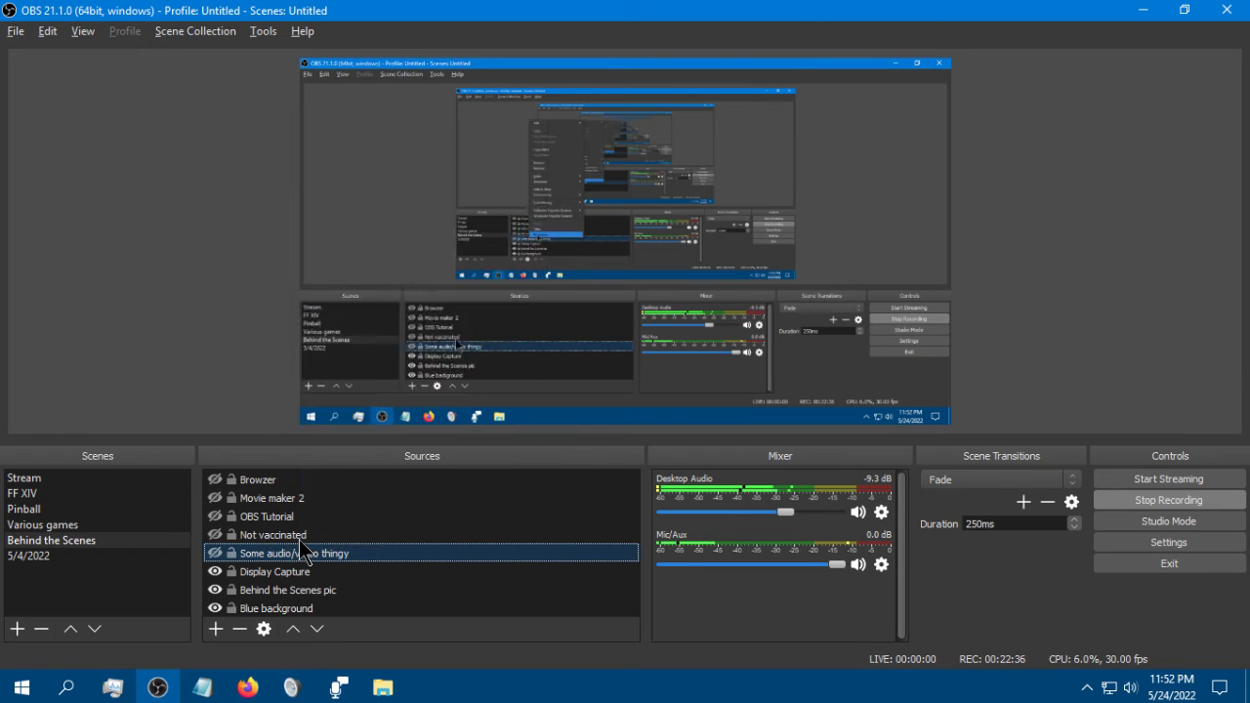
left_click(898, 454)
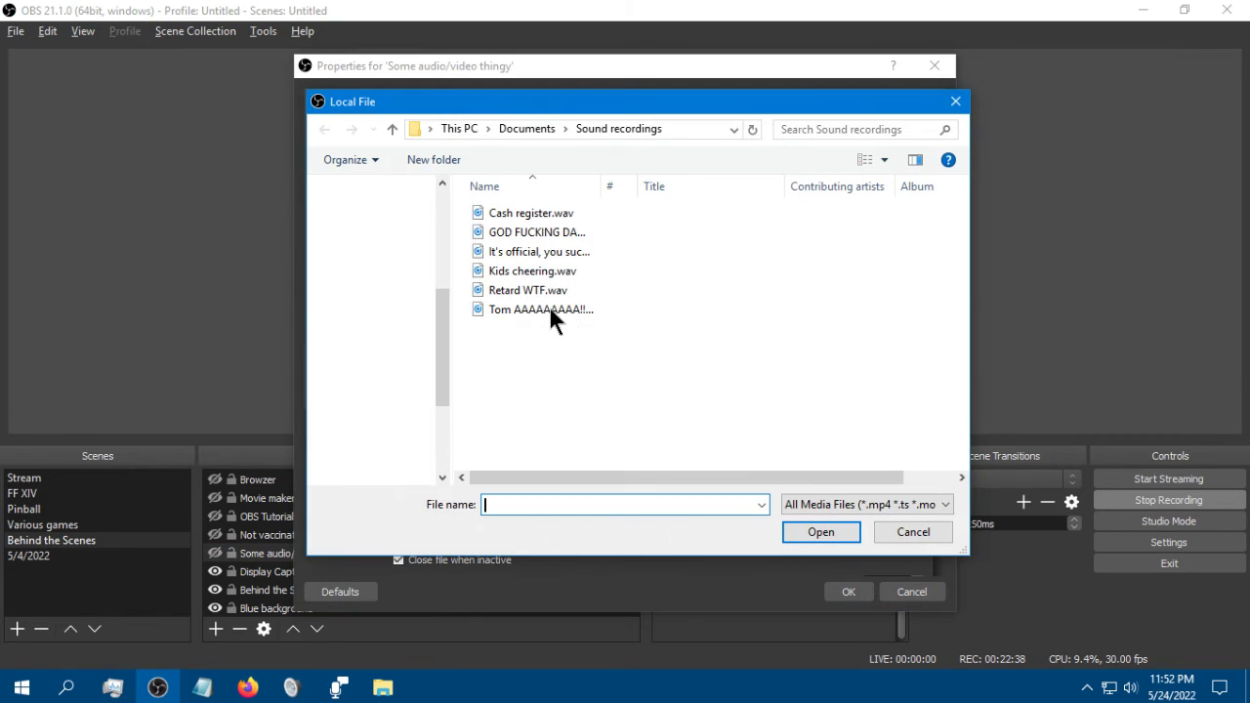
double_click(536, 233)
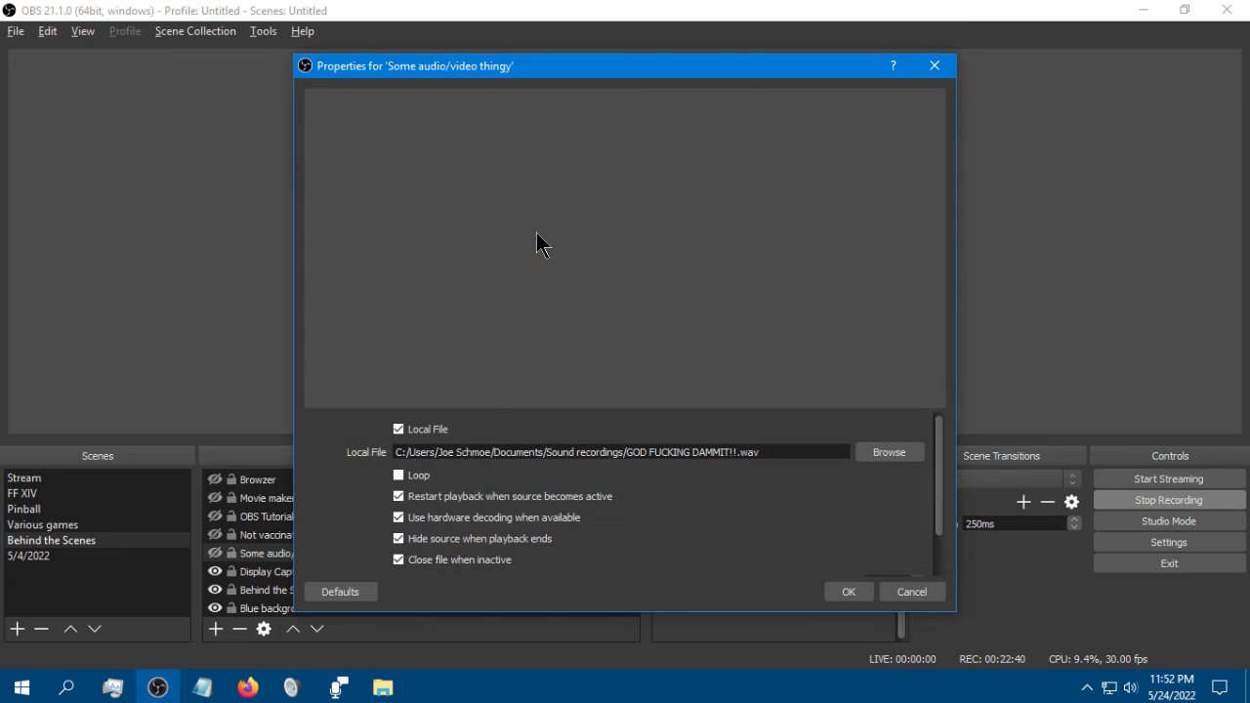
left_click(849, 593)
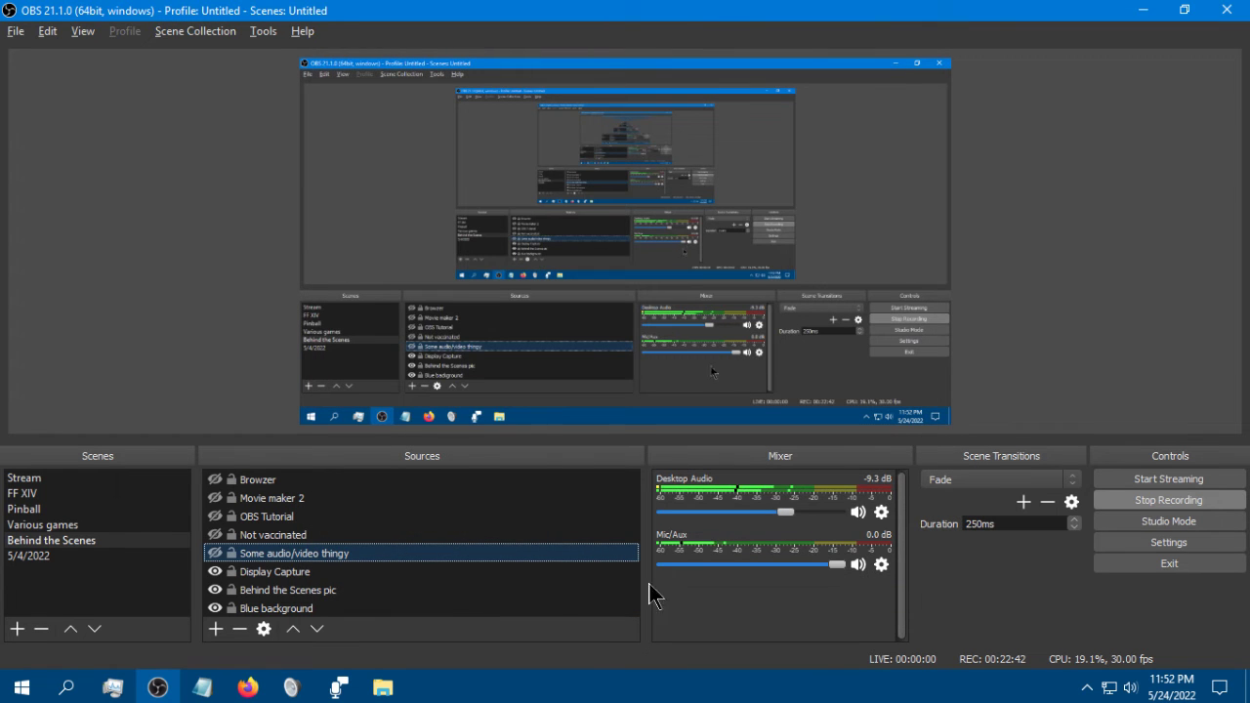
left_click(216, 551)
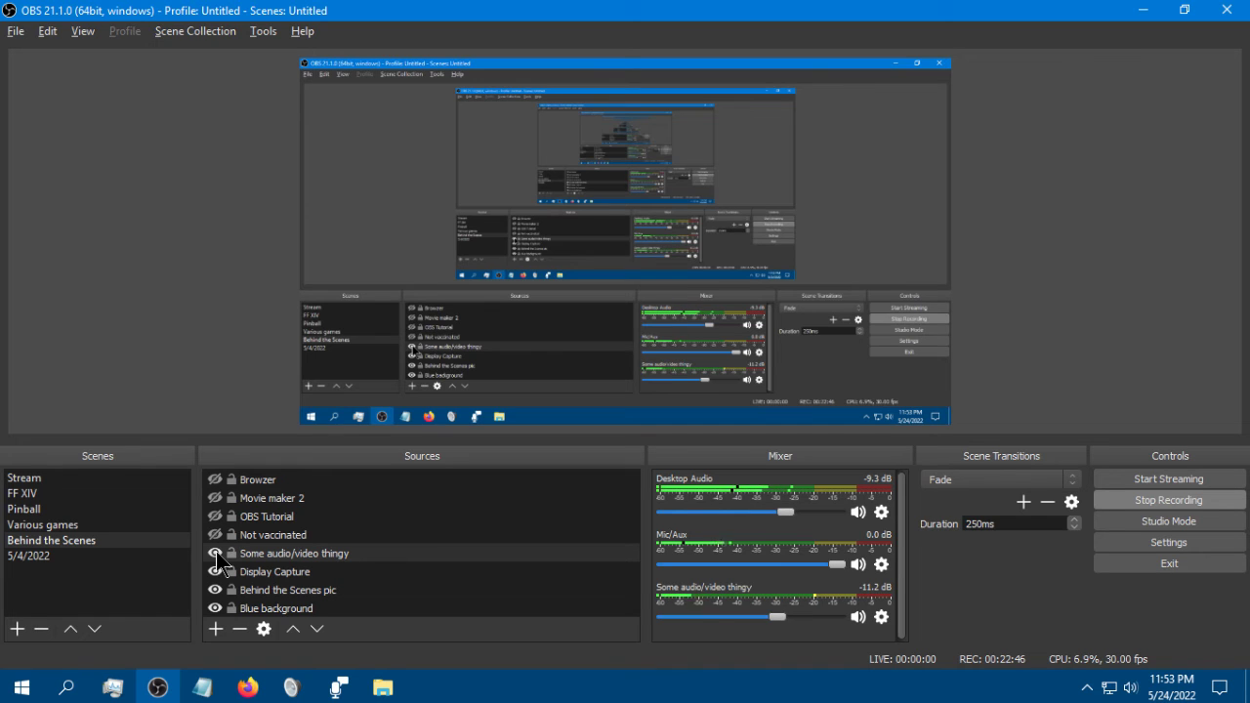
left_click(216, 553)
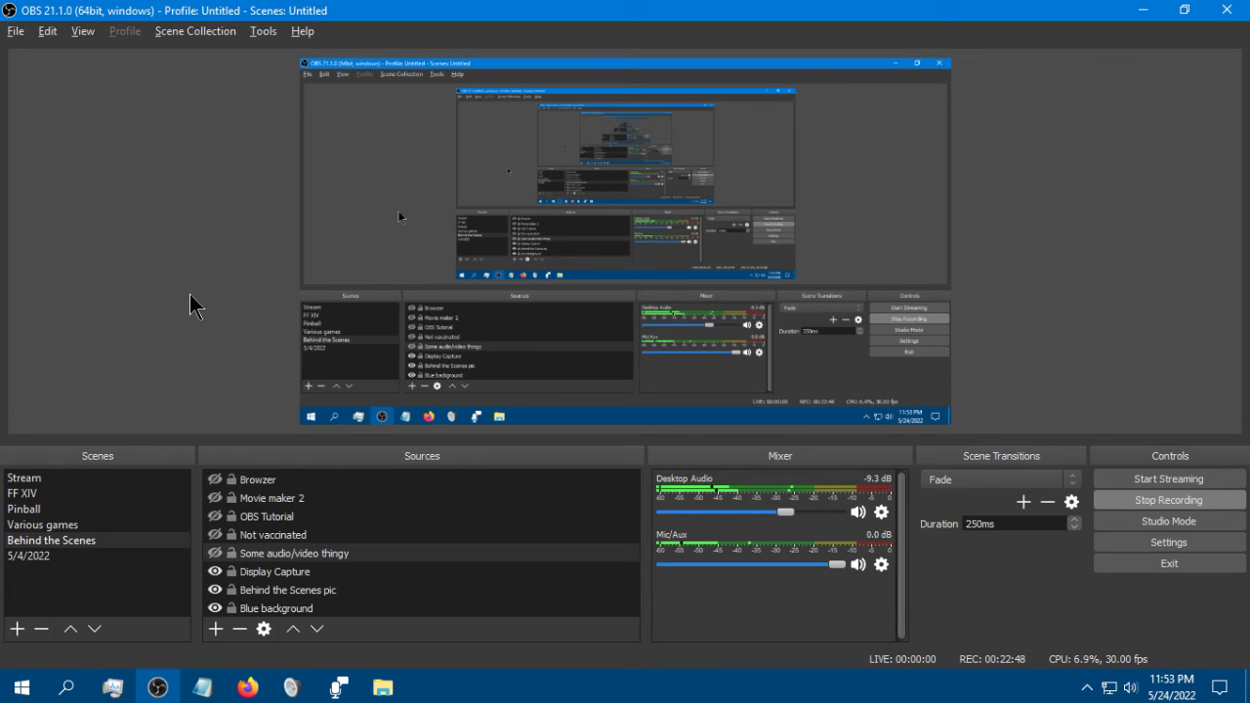